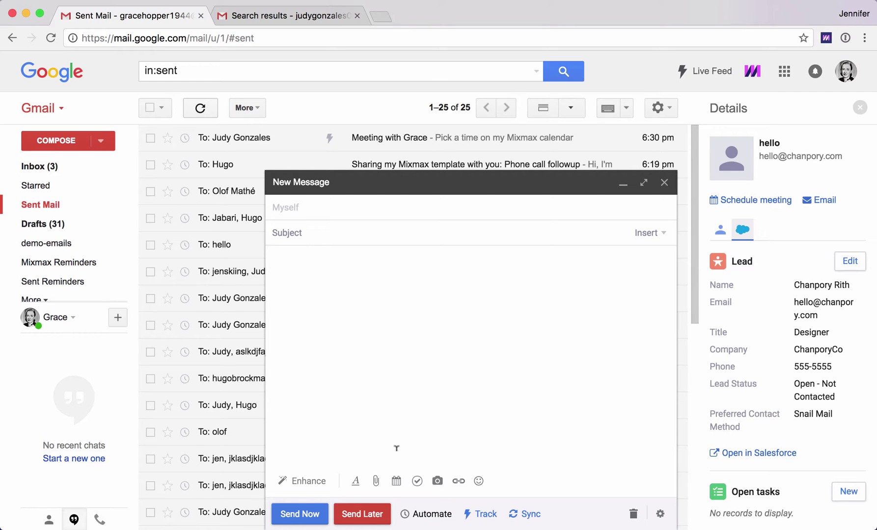
# - Share availability for Mon Mar 27 and Tue Mar 28, 12:00–2:30 PM, in the draft
pyautogui.click(397, 481)
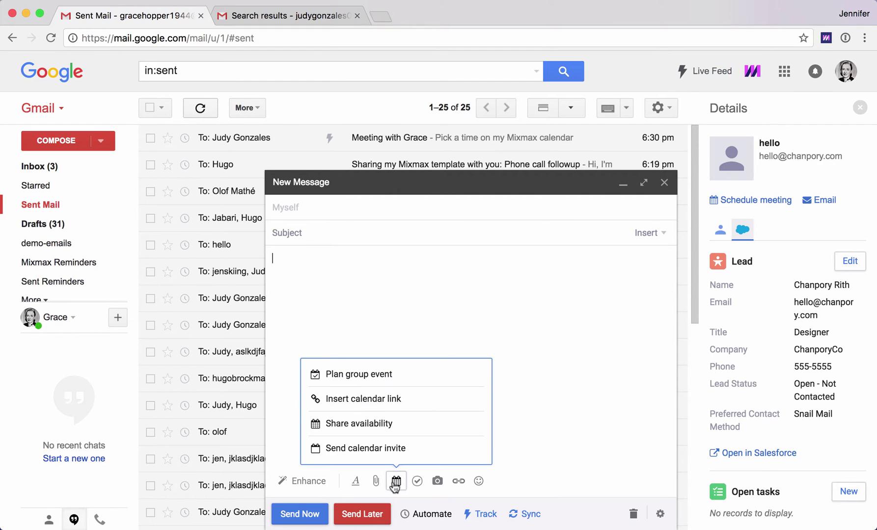
pyautogui.click(371, 423)
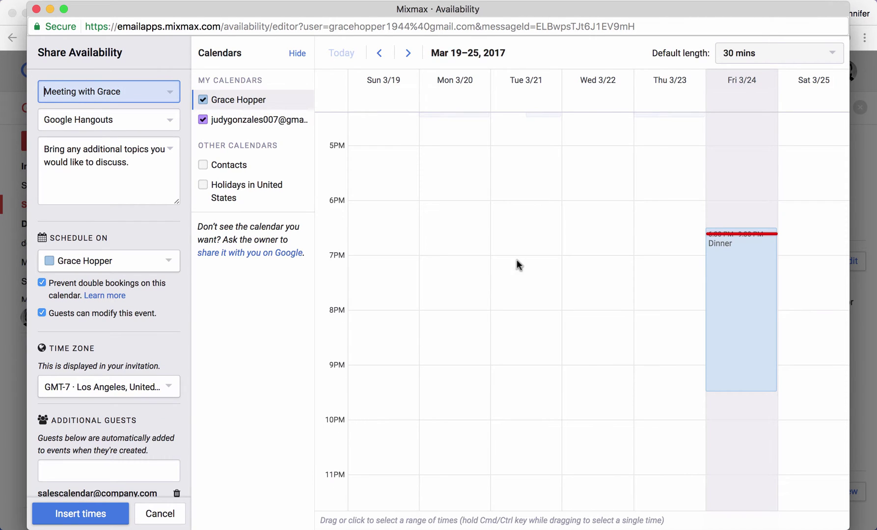
pyautogui.click(409, 54)
pyautogui.scroll(7, 454, 229)
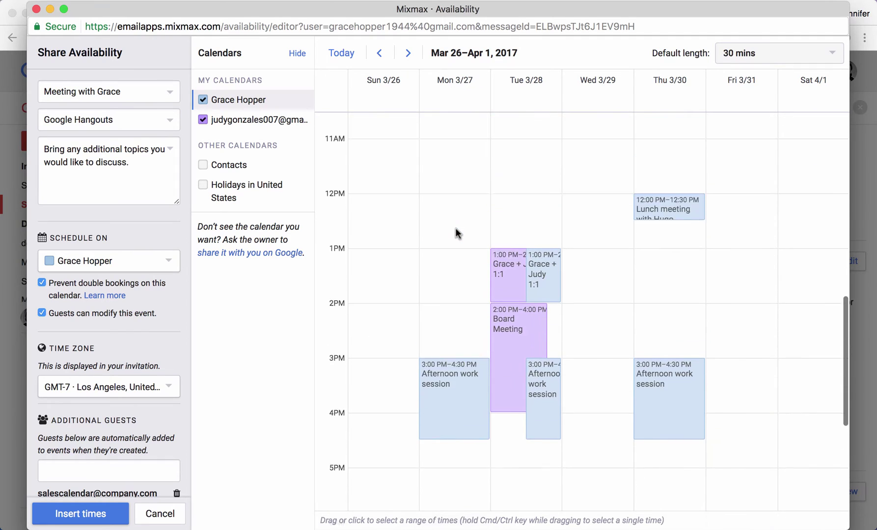
pyautogui.moveTo(452, 232); pyautogui.dragTo(494, 338)
pyautogui.moveTo(553, 280)
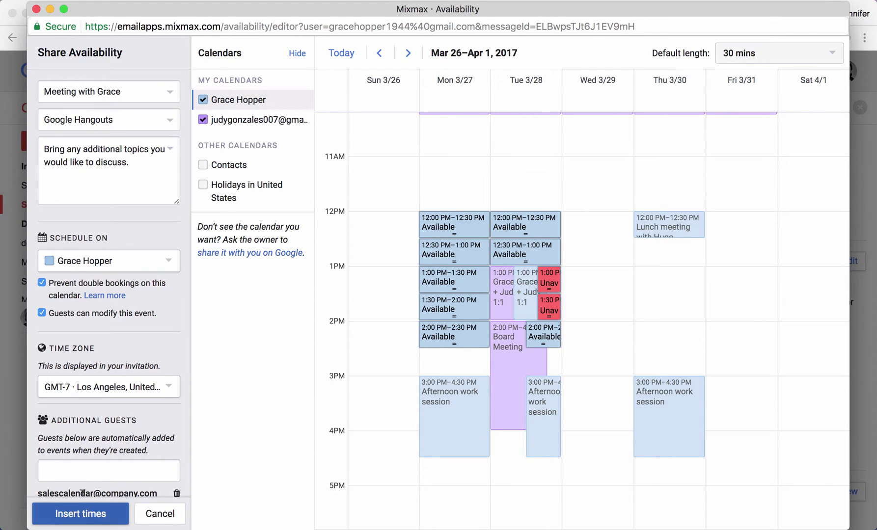
pyautogui.click(81, 515)
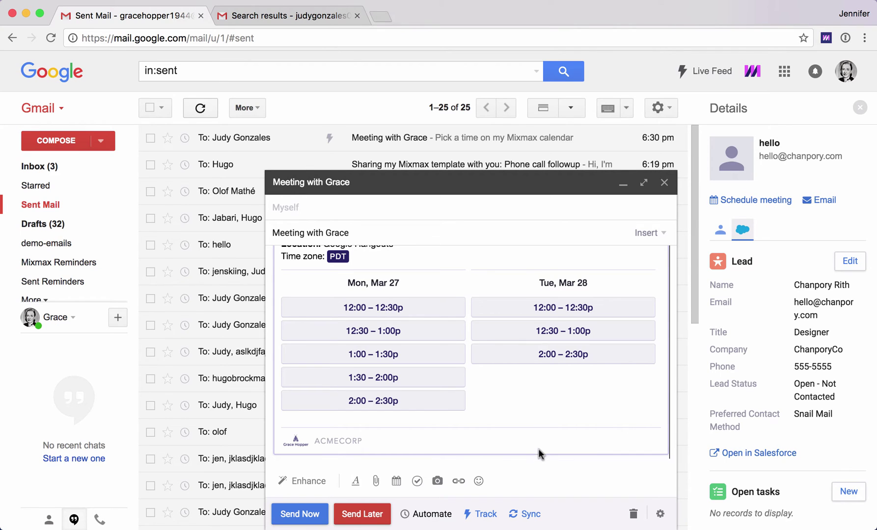
# - Reopen the inserted Monday and Tuesday time slots in the Mixmax availability editor
pyautogui.click(522, 448)
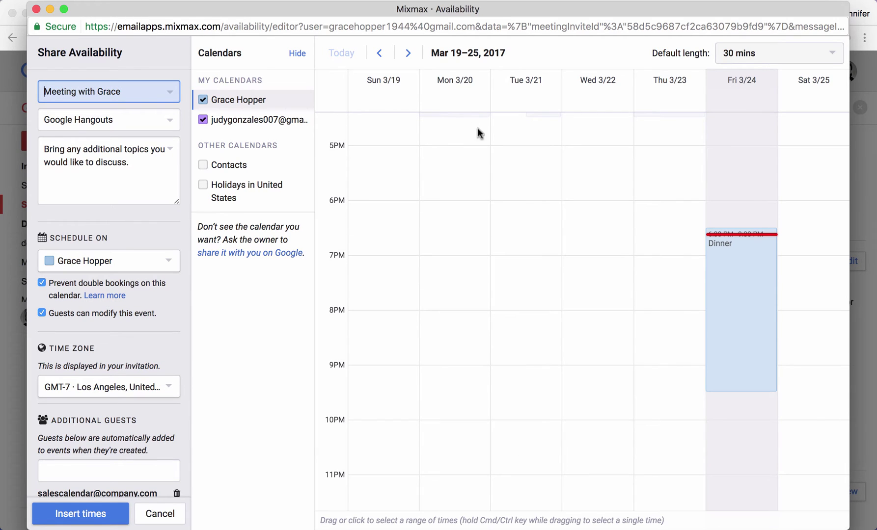
# - Move the editor to the week of Mar 26 and schedule on the second personal calendar
pyautogui.click(408, 53)
pyautogui.click(439, 308)
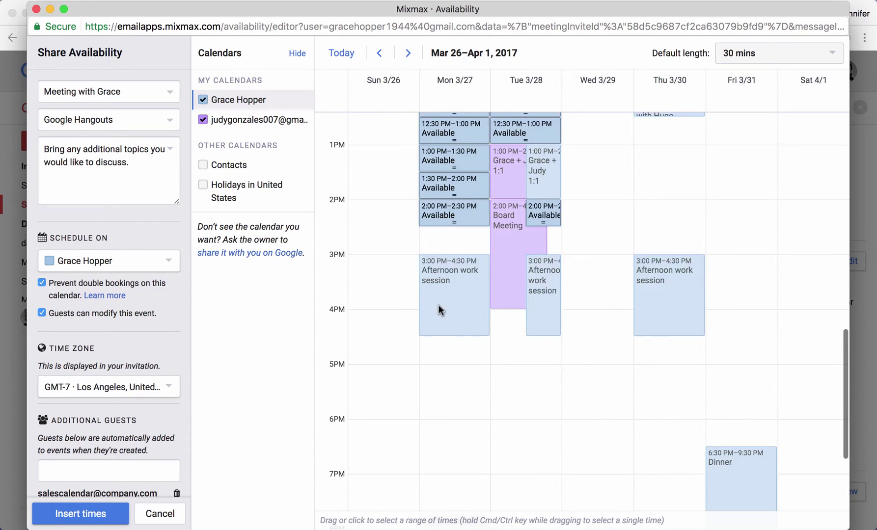
pyautogui.click(153, 262)
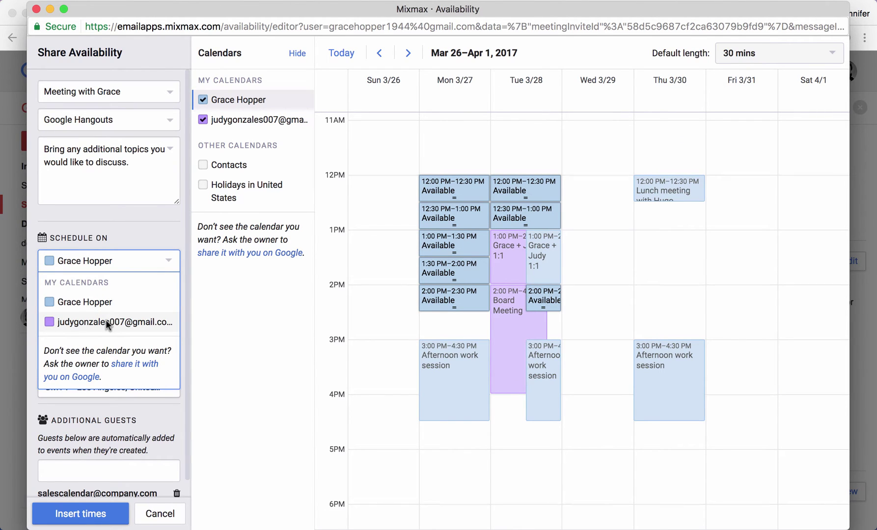
pyautogui.click(107, 323)
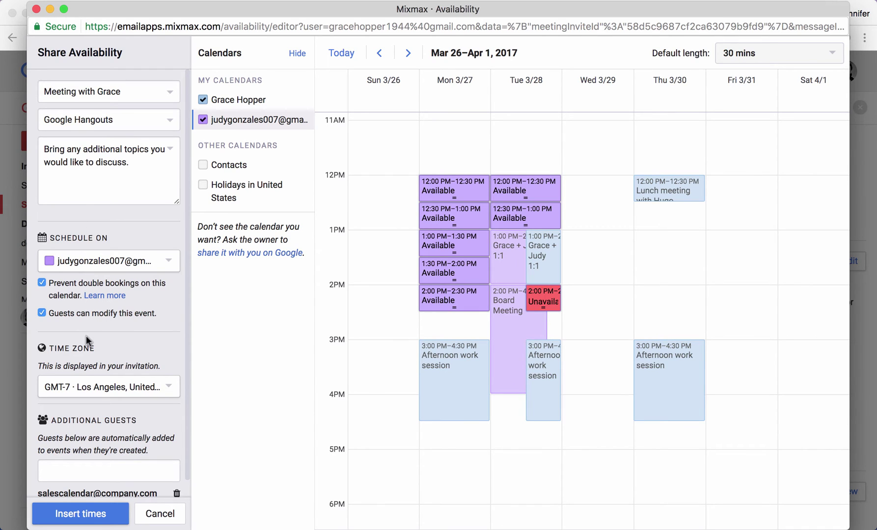
pyautogui.scroll(-1, 91, 342)
pyautogui.scroll(-3, 90, 338)
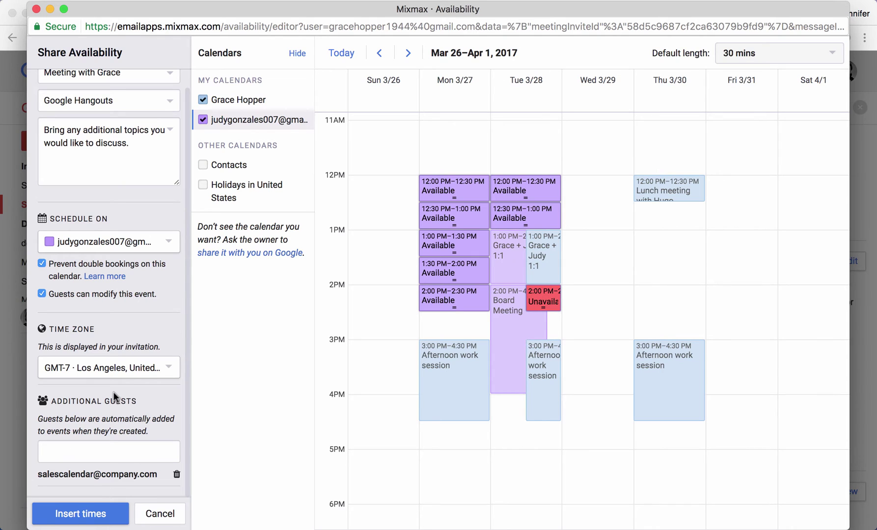
# - Insert the updated time slots into the draft, then remove that block
pyautogui.click(84, 513)
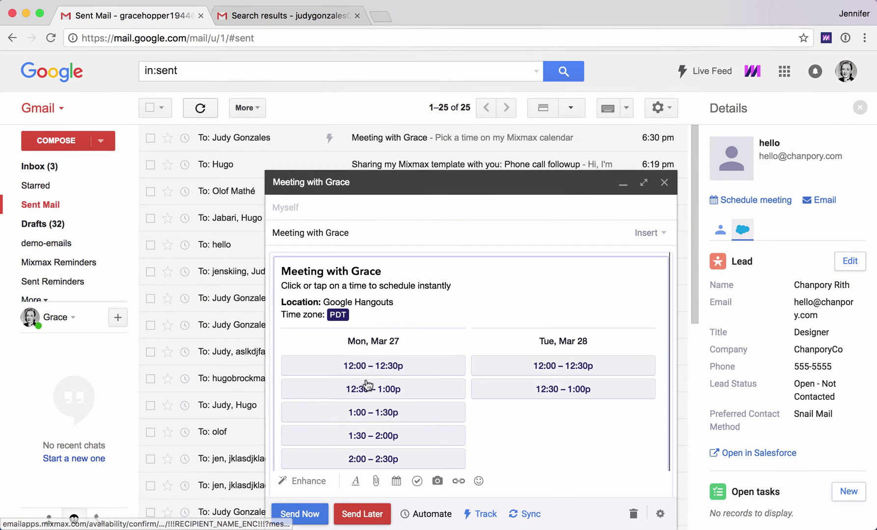
pyautogui.scroll(-2, 368, 386)
pyautogui.moveTo(622, 458)
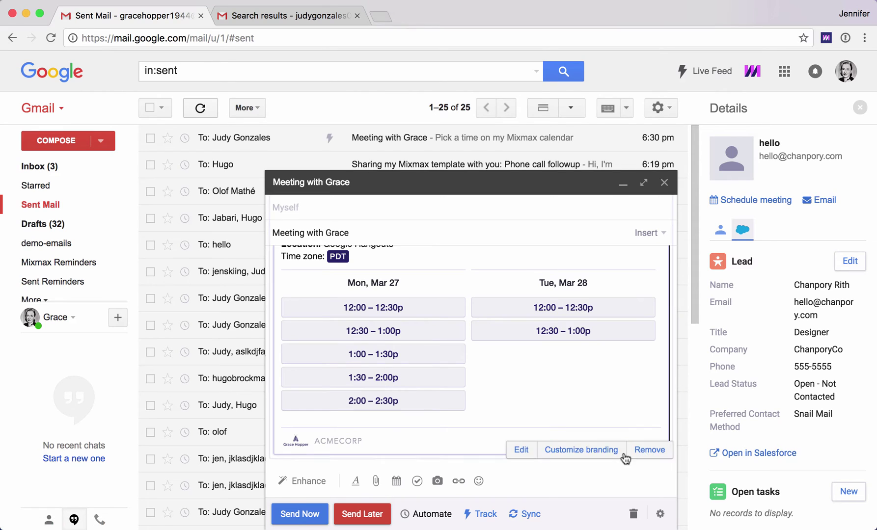
pyautogui.click(649, 450)
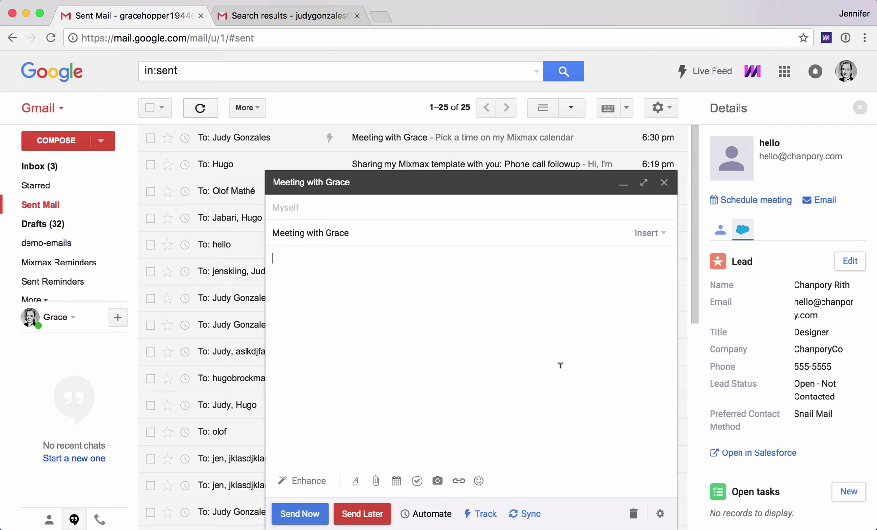
# - Add a 45-minute availability block with /meeting45, then remove it as well
pyautogui.write('/meeting')
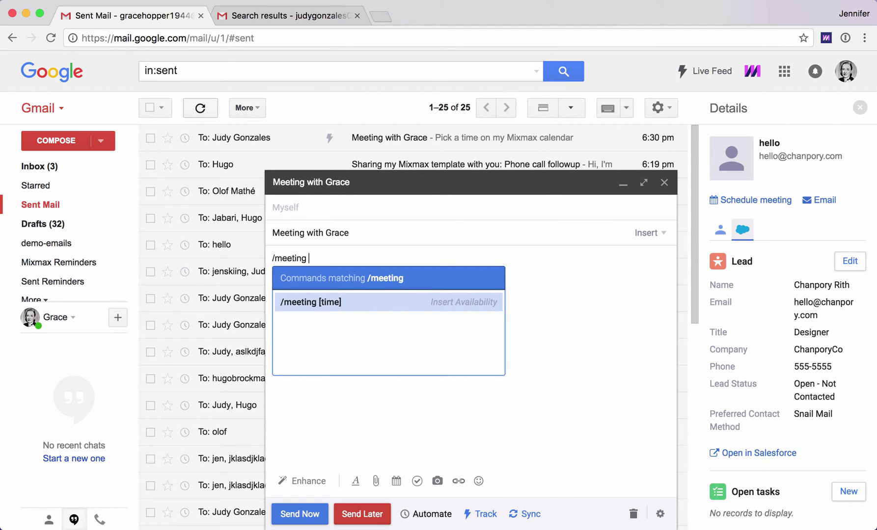
pyautogui.write('45')
pyautogui.press('Return')
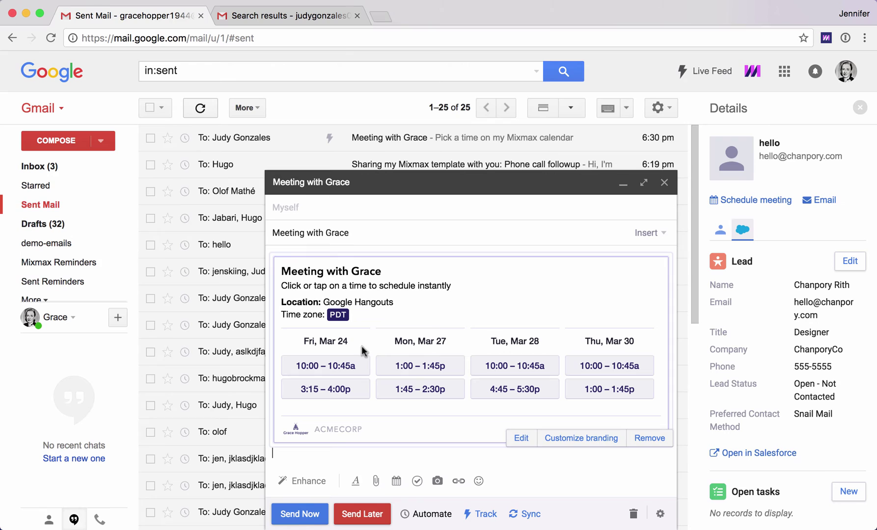
pyautogui.click(646, 438)
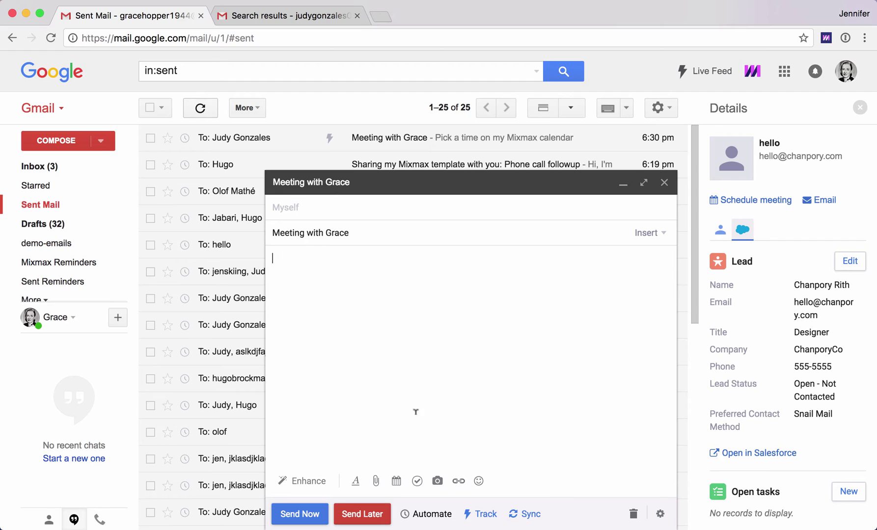
# - Insert a 'Pick a time on my Mixmax calendar' link into the Meeting with Grace draft
pyautogui.click(397, 483)
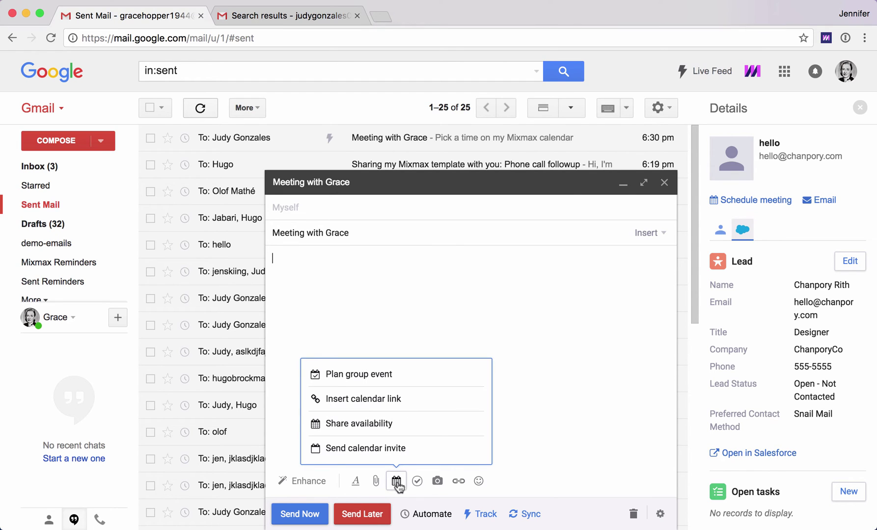
pyautogui.click(379, 401)
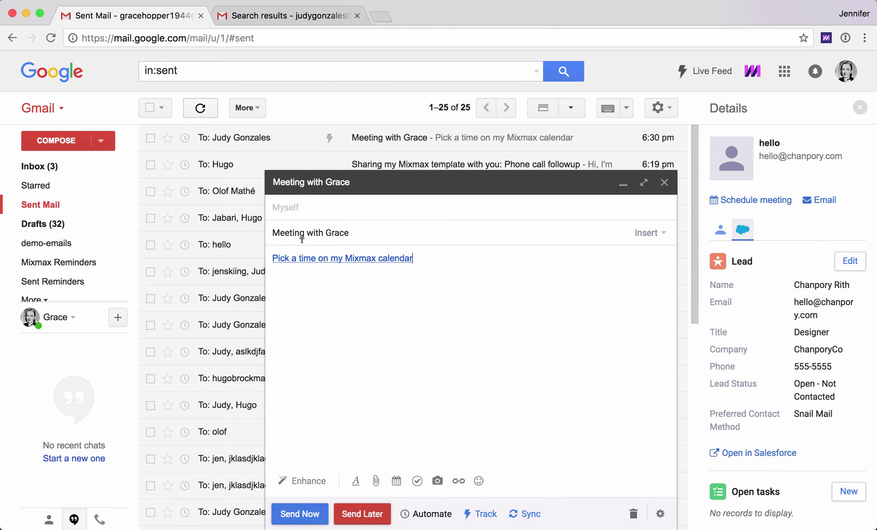
# - Switch to the recipient's search results and open the received Meeting with Grace email
pyautogui.click(262, 17)
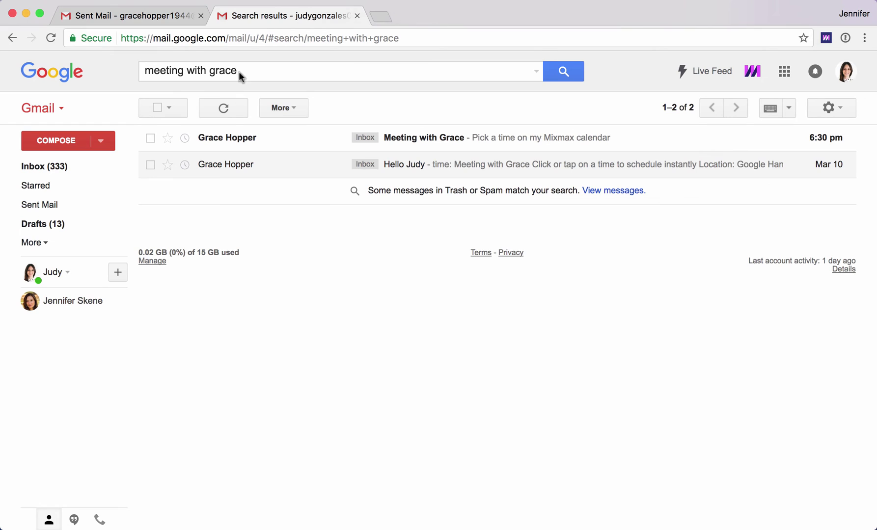
pyautogui.click(225, 138)
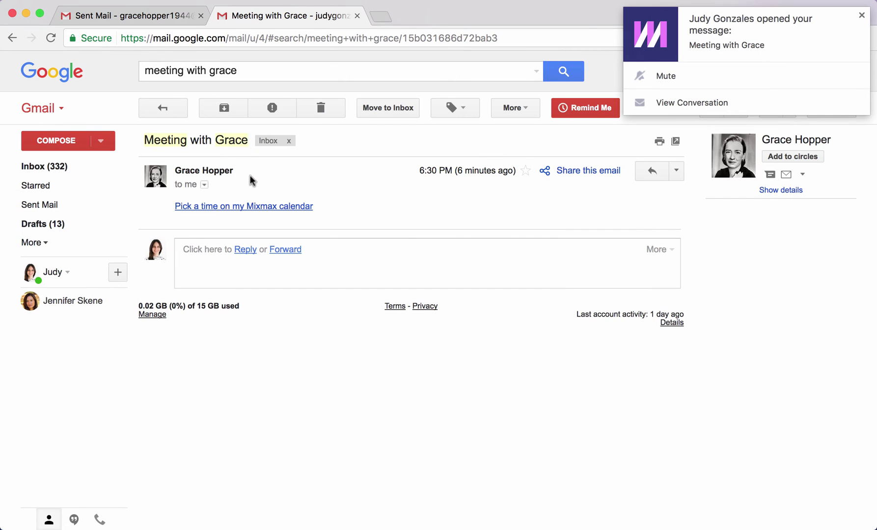
# - Book Tue Mar 28, 10:00–10:30am PDT via the calendar link, then return to Sent Mail
pyautogui.click(246, 210)
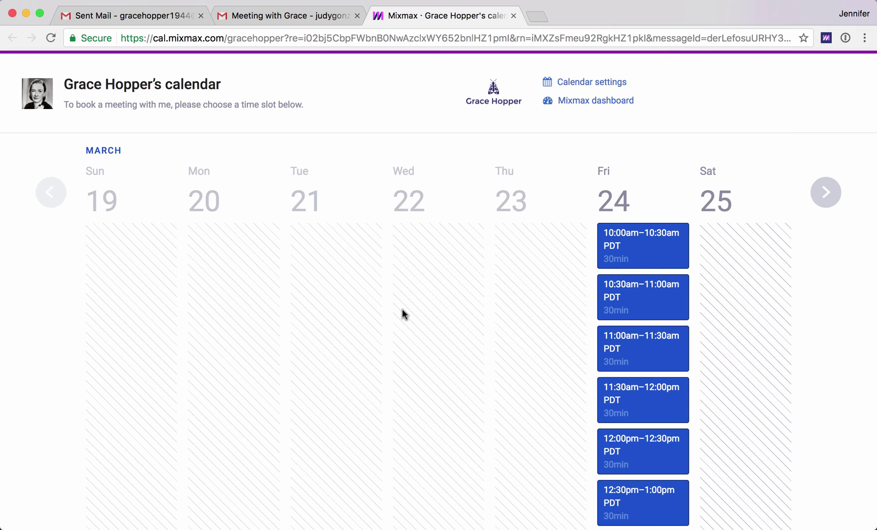
pyautogui.scroll(-3, 402, 314)
pyautogui.click(828, 120)
pyautogui.scroll(-3, 789, 318)
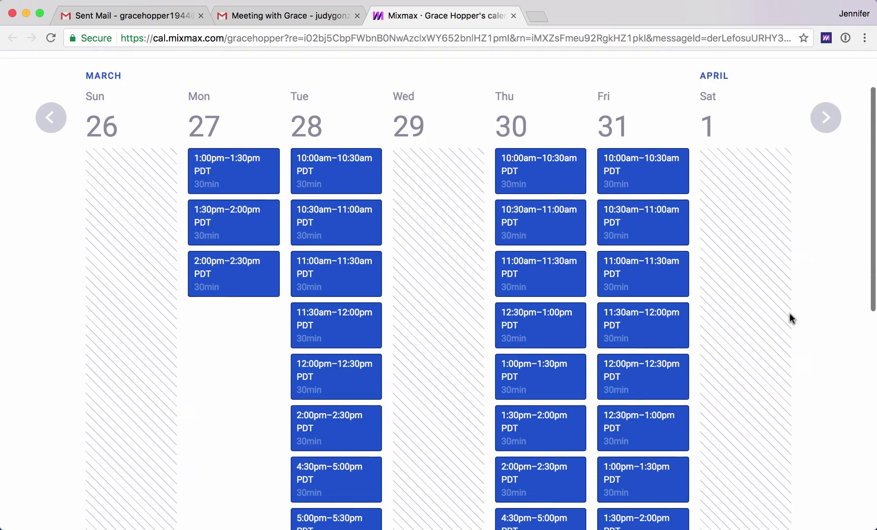
pyautogui.scroll(-1, 789, 314)
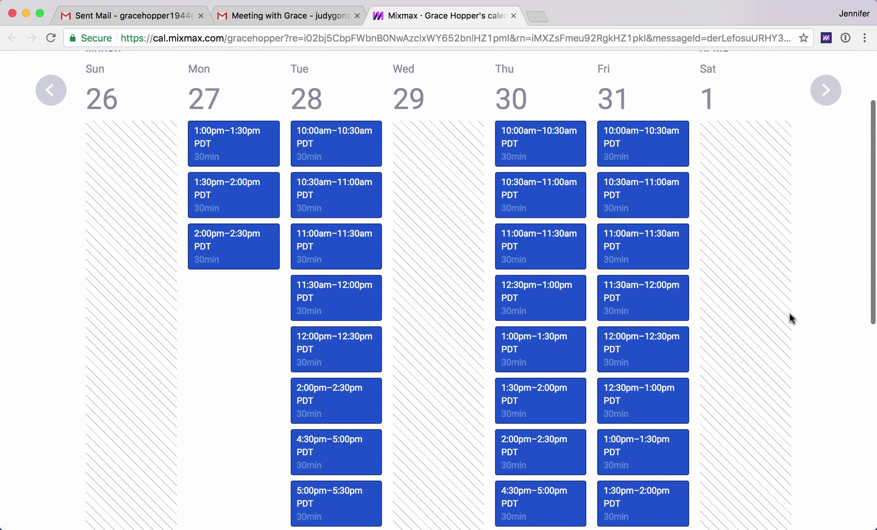
pyautogui.click(346, 156)
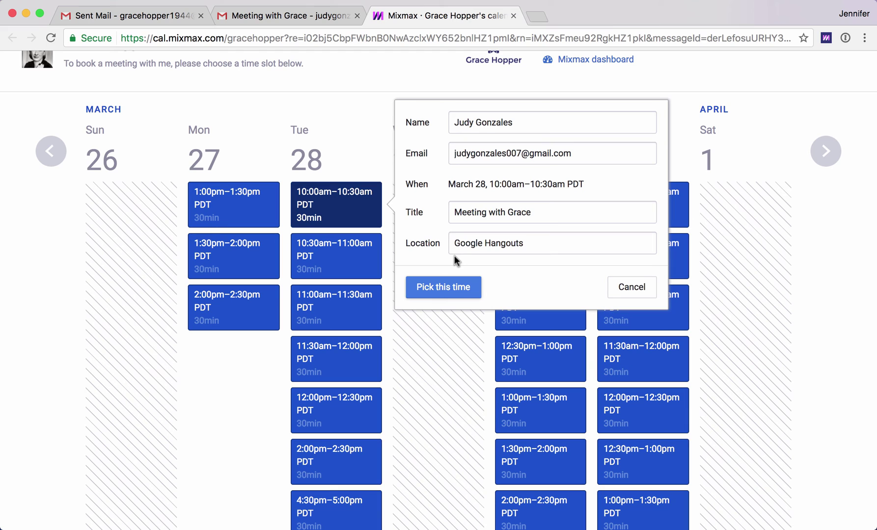
pyautogui.click(440, 287)
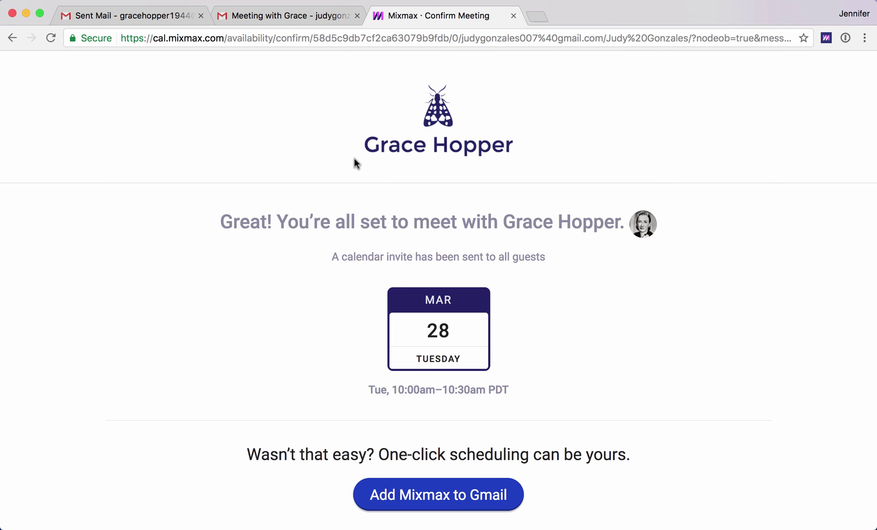
pyautogui.click(127, 16)
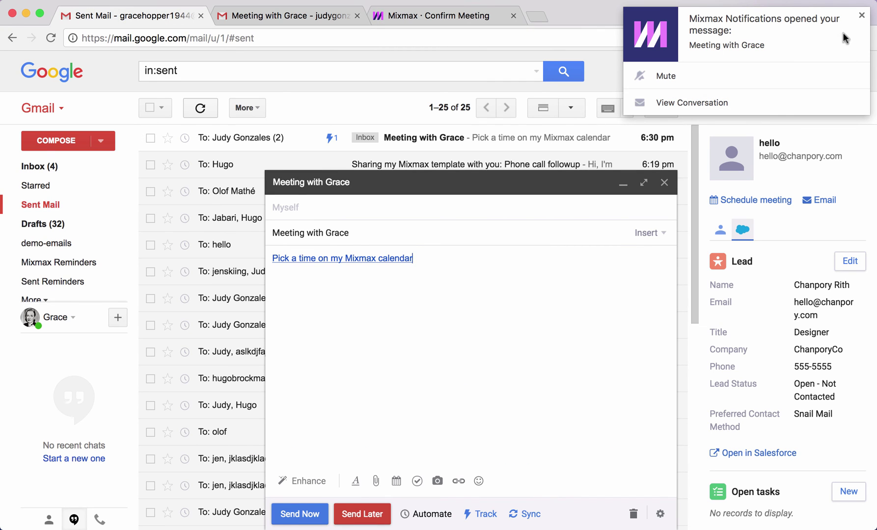
pyautogui.click(862, 15)
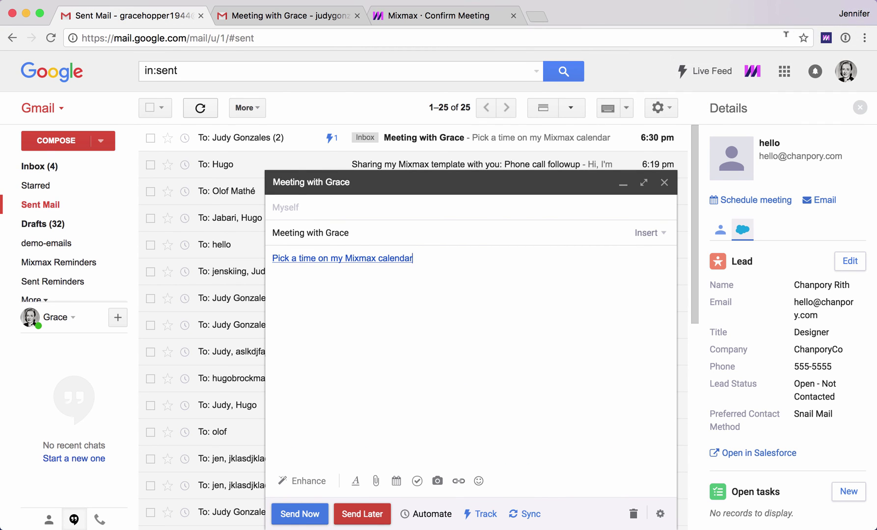
# - Open the dashboard's Calendar settings and review availability hours, double-booking and default meeting fields
pyautogui.click(753, 73)
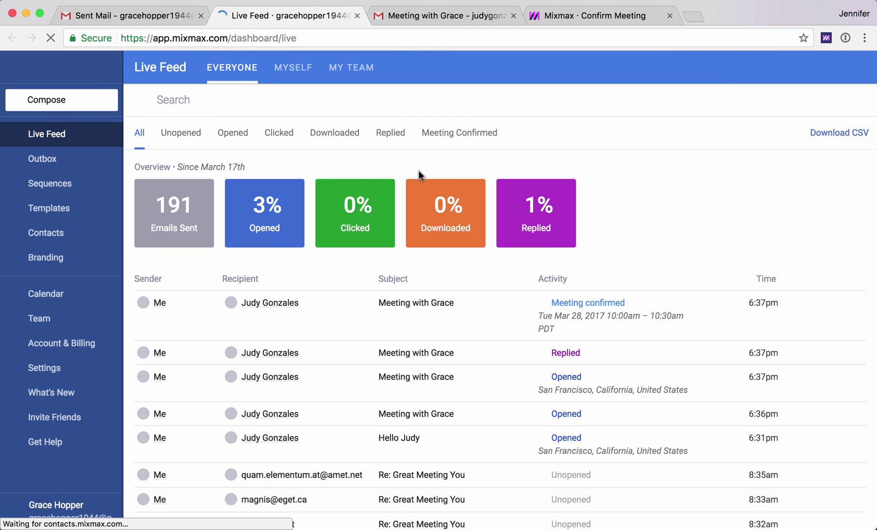
pyautogui.click(50, 294)
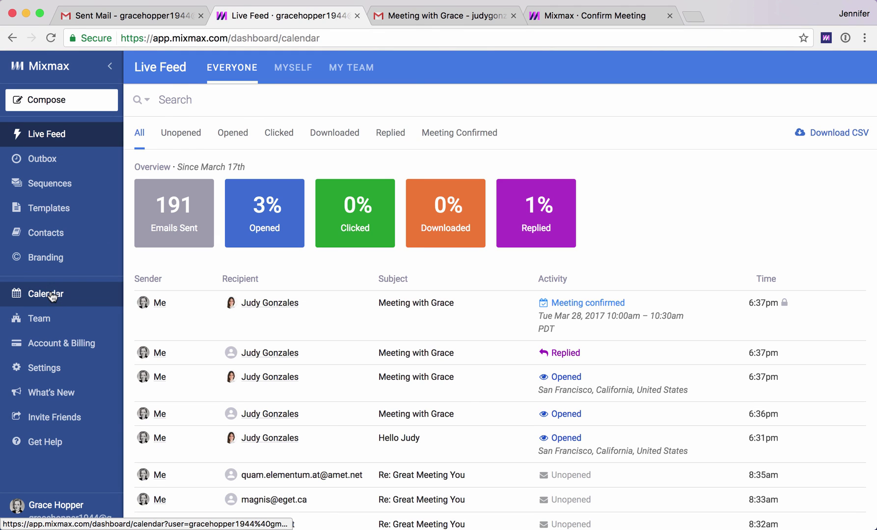
pyautogui.scroll(-1, 323, 383)
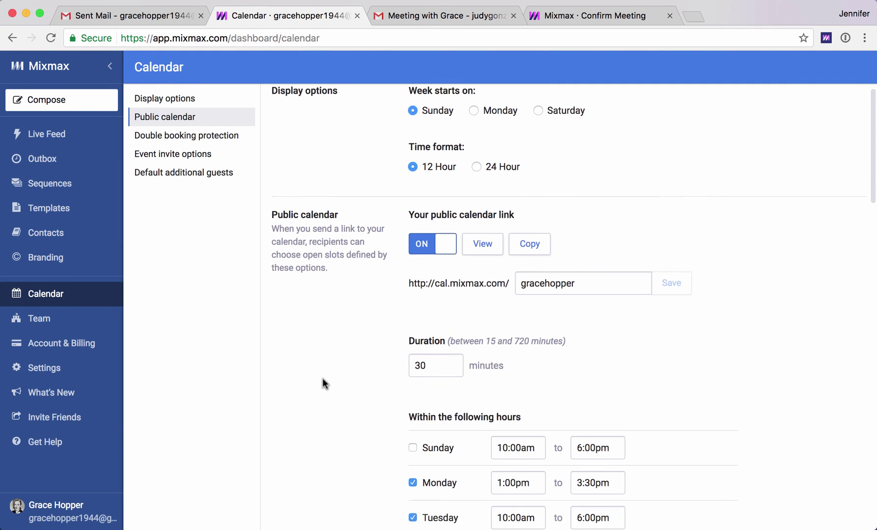
pyautogui.scroll(-4, 322, 378)
pyautogui.scroll(-2, 334, 419)
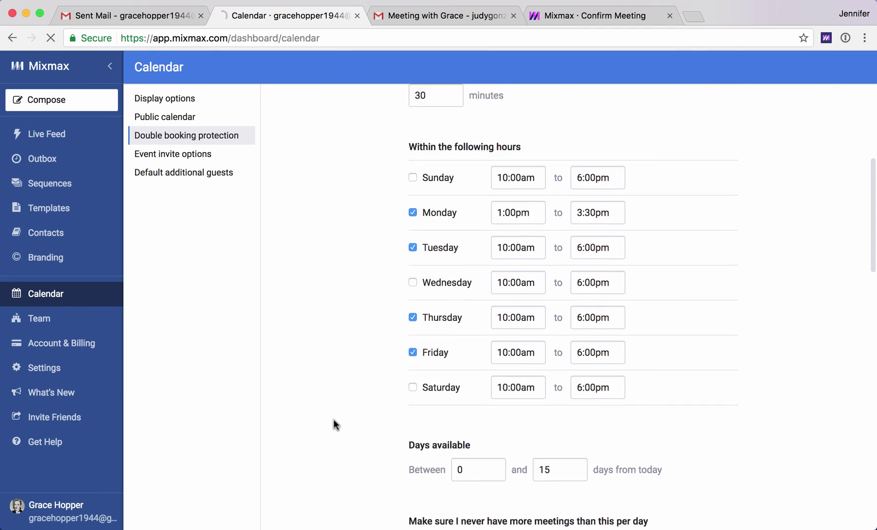
pyautogui.scroll(-6, 334, 420)
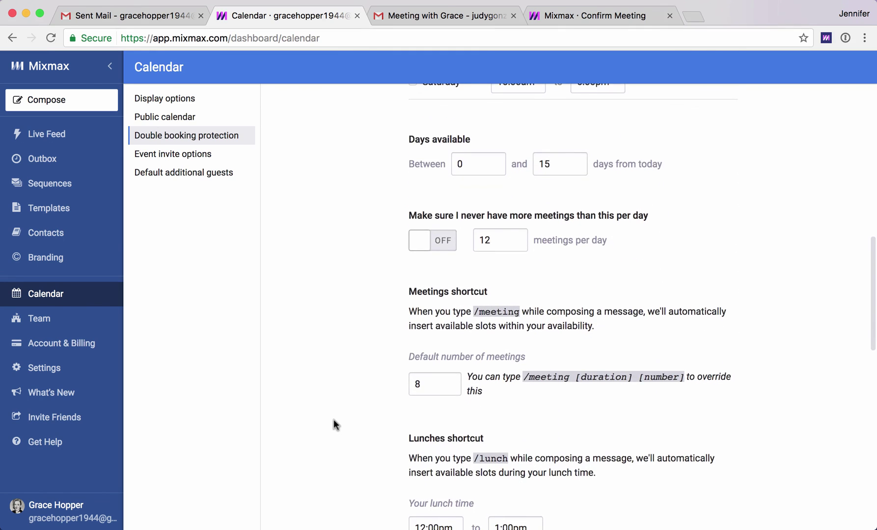
pyautogui.scroll(-7, 334, 421)
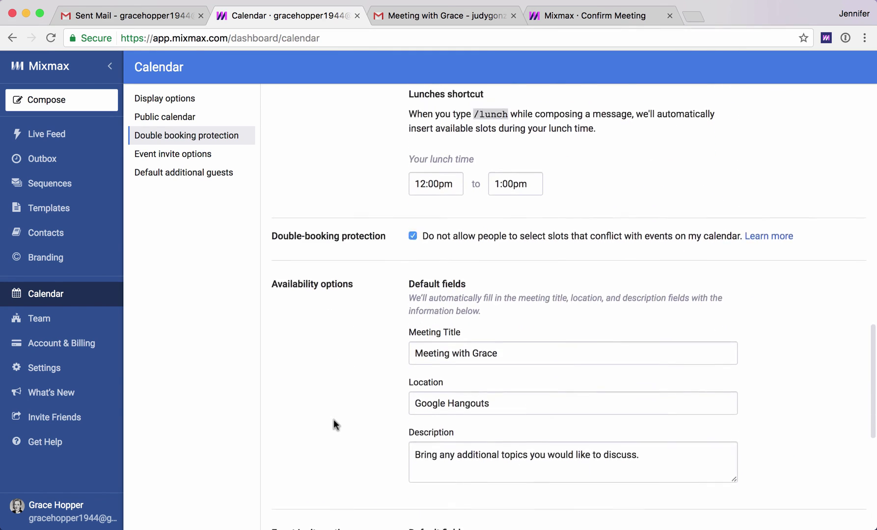
pyautogui.scroll(-5, 334, 420)
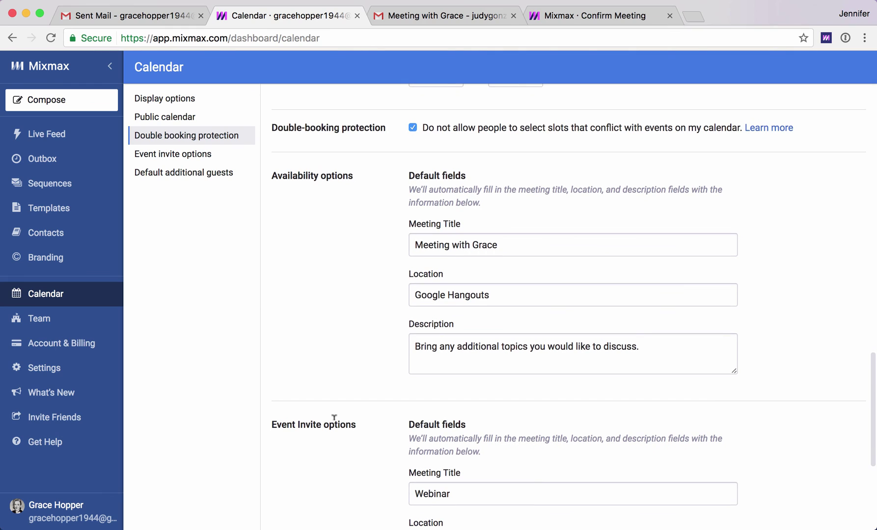